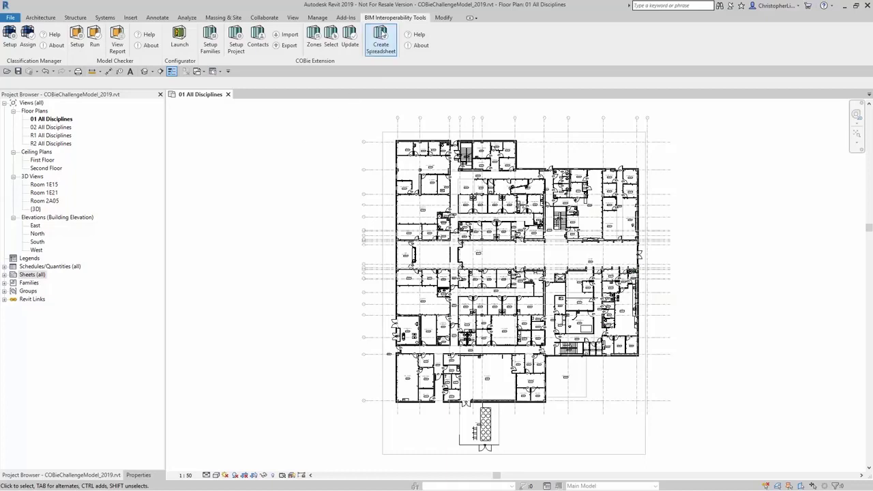
# Open the Model Checker setup from the BIM Interoperability Tools tab.
pyautogui.click(394, 20)
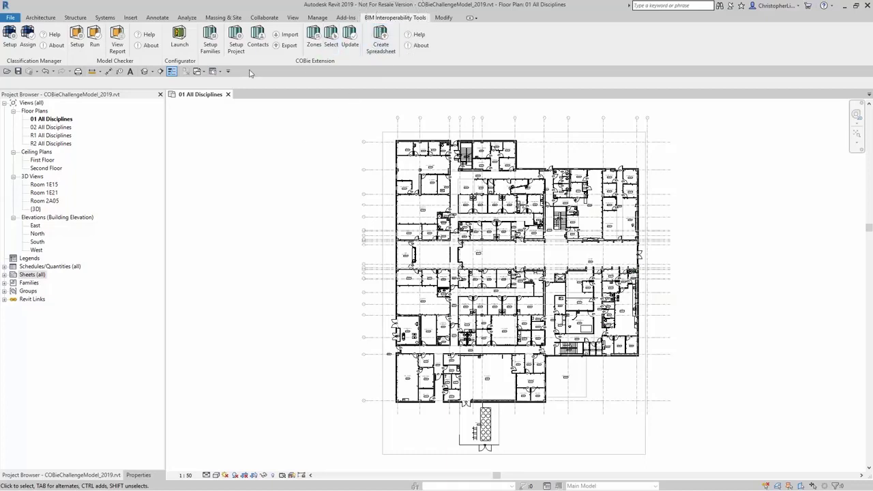
pyautogui.click(80, 50)
pyautogui.click(81, 54)
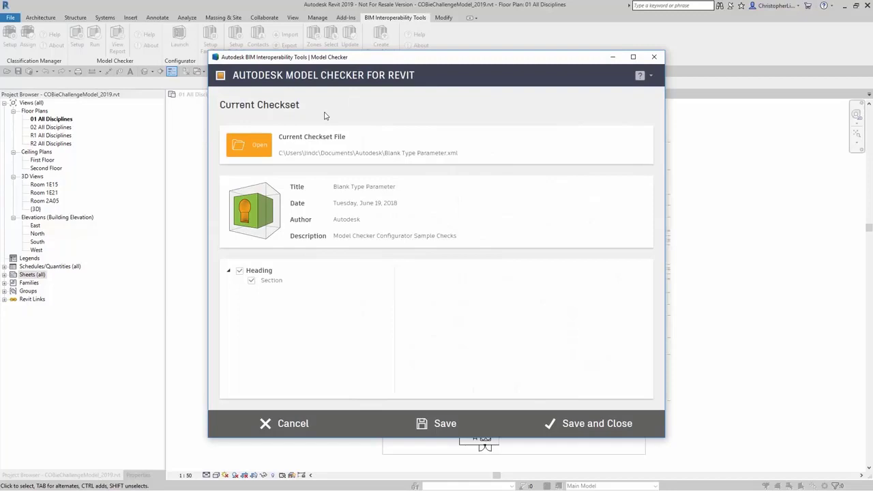
# Load the General Airport - Model Fidelity checkset from the checkset library.
pyautogui.click(265, 155)
pyautogui.click(265, 155)
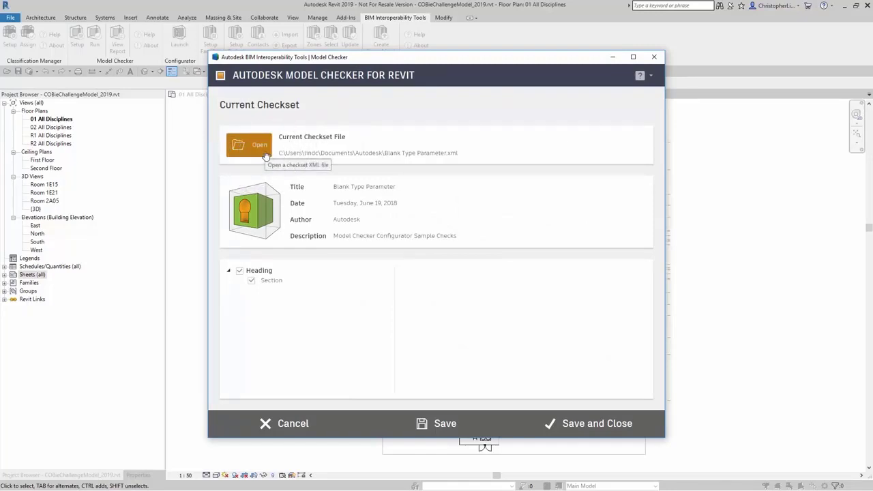
pyautogui.click(265, 155)
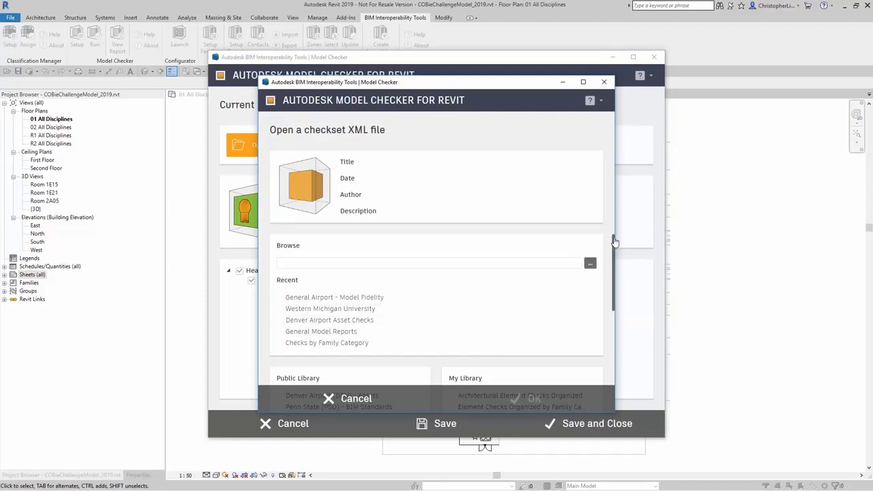
pyautogui.moveTo(614, 240); pyautogui.dragTo(613, 313)
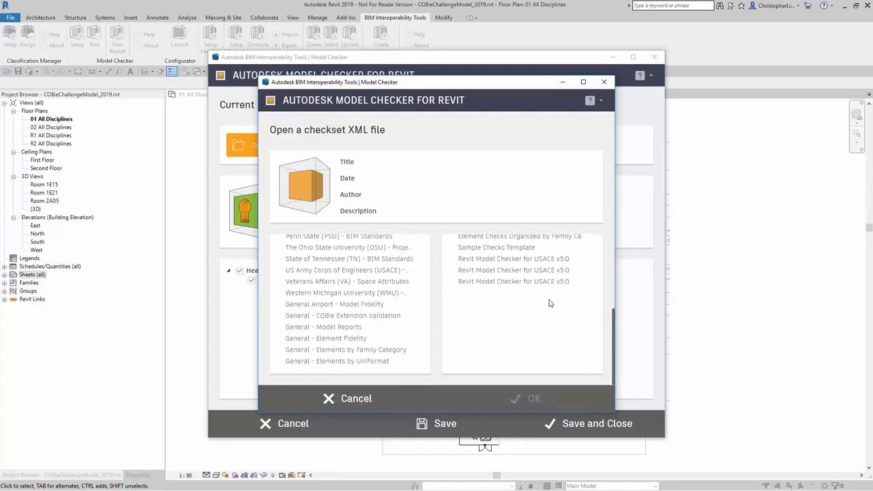
pyautogui.click(392, 309)
pyautogui.click(389, 309)
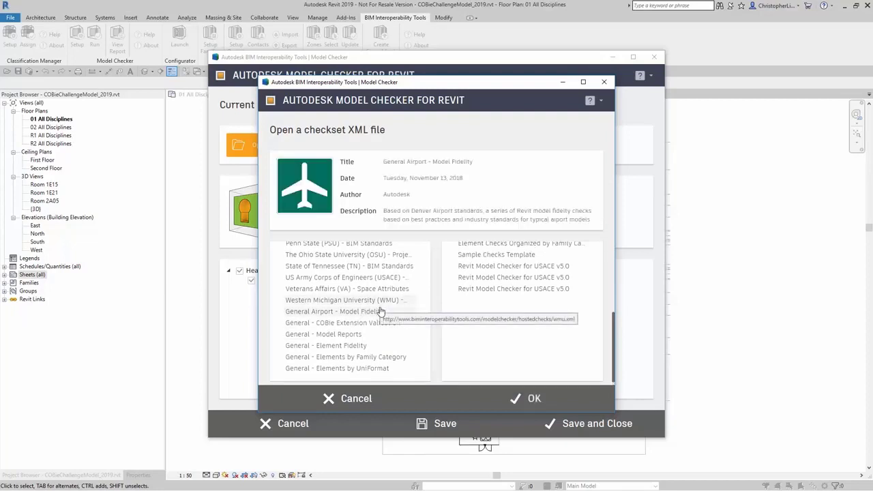
pyautogui.click(380, 316)
pyautogui.click(380, 316)
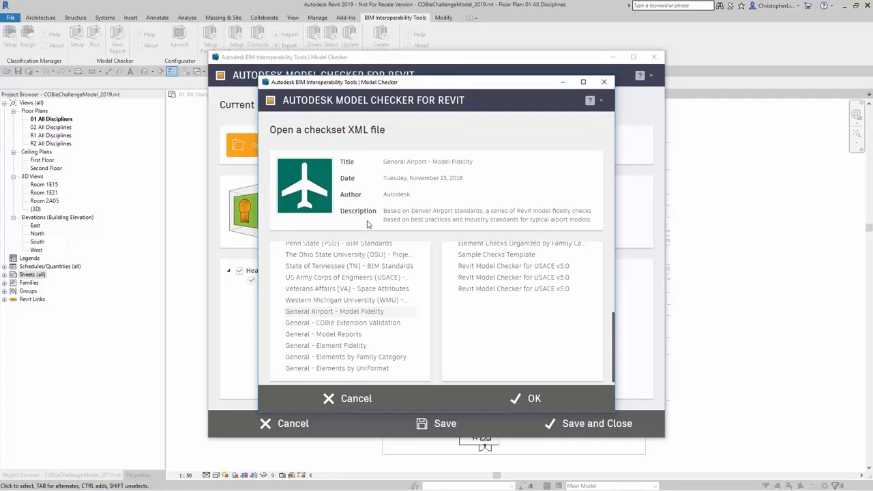
pyautogui.click(533, 400)
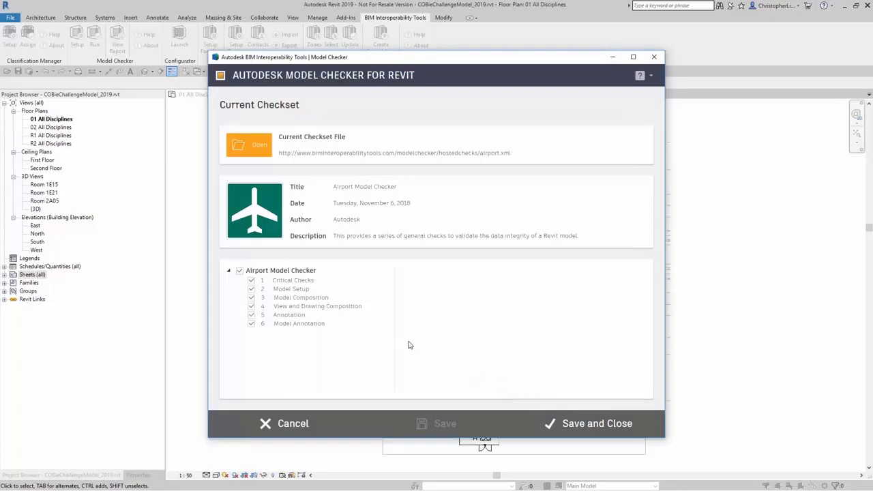
# Browse Critical Checks through Model Annotation, ending on View and Drawing Composition.
pyautogui.click(300, 285)
pyautogui.click(301, 286)
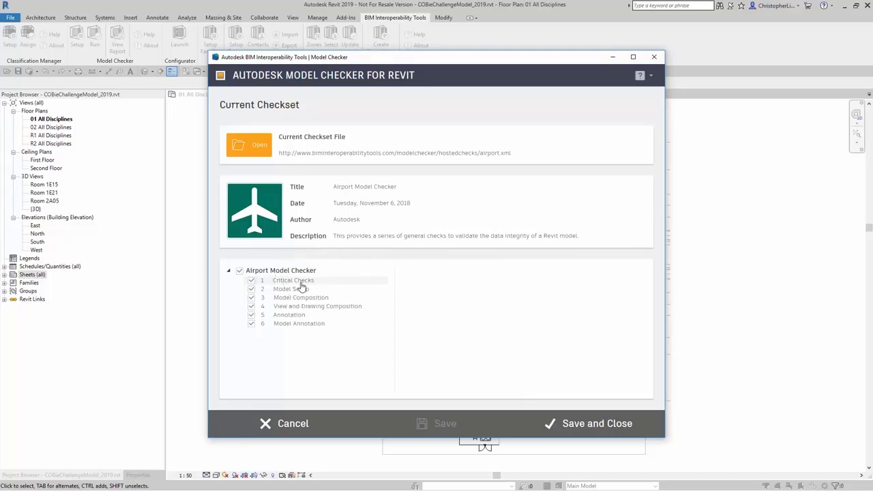
pyautogui.click(301, 289)
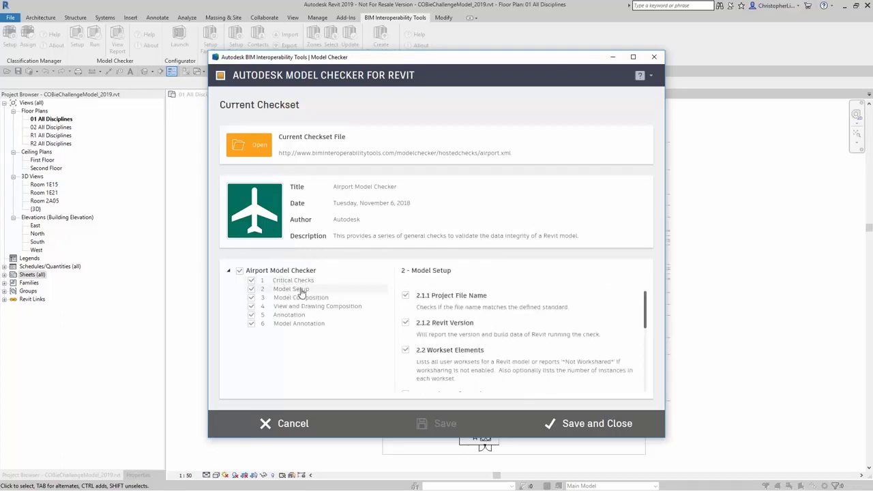
pyautogui.click(308, 298)
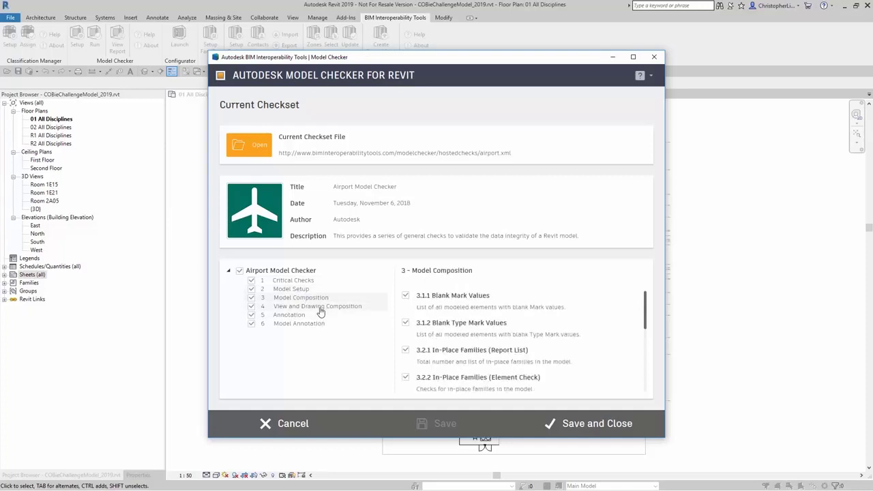
pyautogui.click(319, 308)
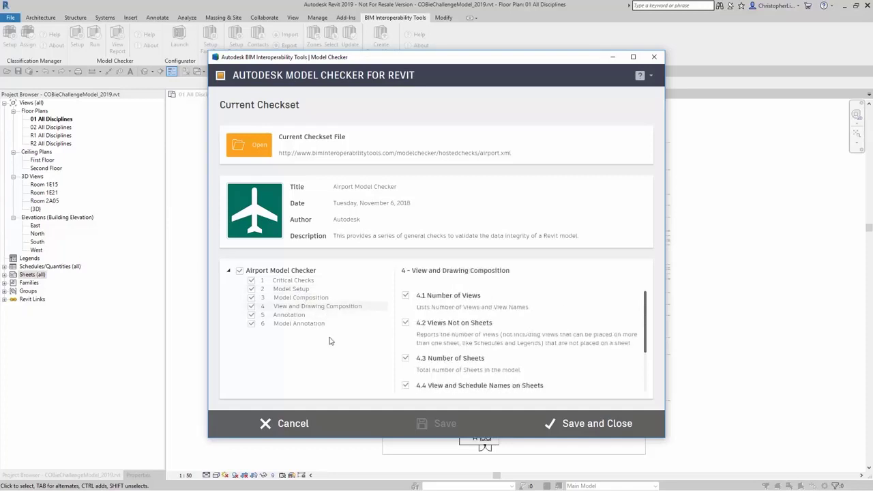
pyautogui.click(301, 317)
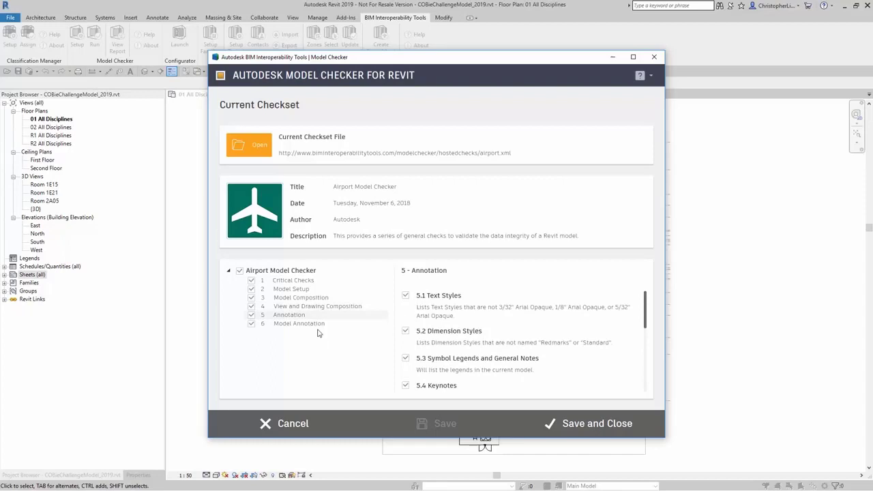
pyautogui.click(317, 327)
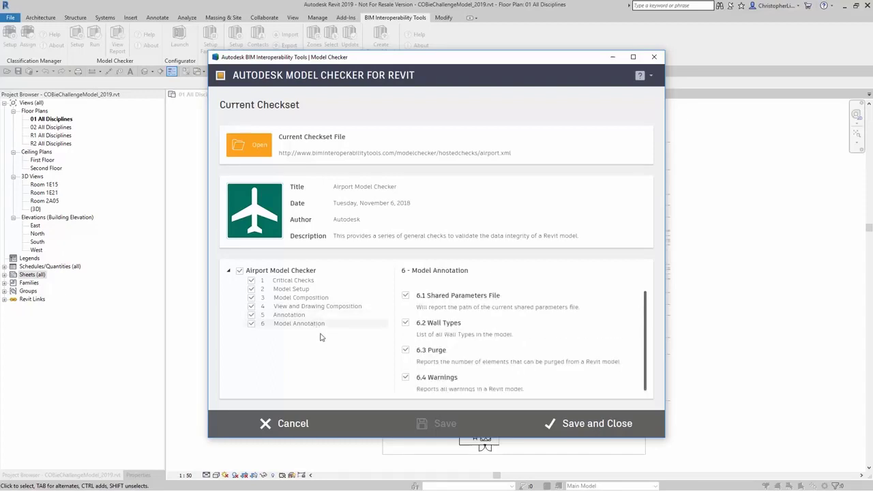
pyautogui.click(317, 307)
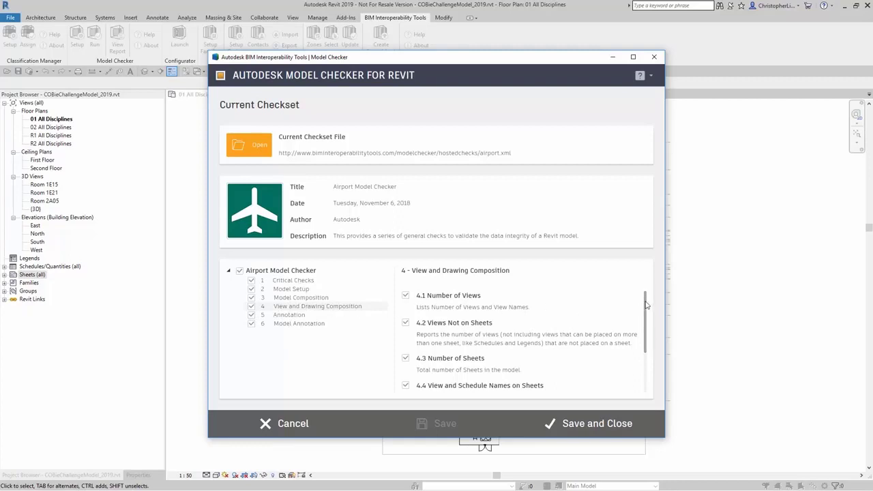
pyautogui.moveTo(648, 307)
pyautogui.mouseDown()
pyautogui.moveTo(648, 345)
pyautogui.moveTo(645, 298)
pyautogui.mouseUp()
# Uncheck Critical Checks, Model Setup, Model Composition, Annotation and Model Annotation, keeping View and Drawing Composition.
pyautogui.click(251, 280)
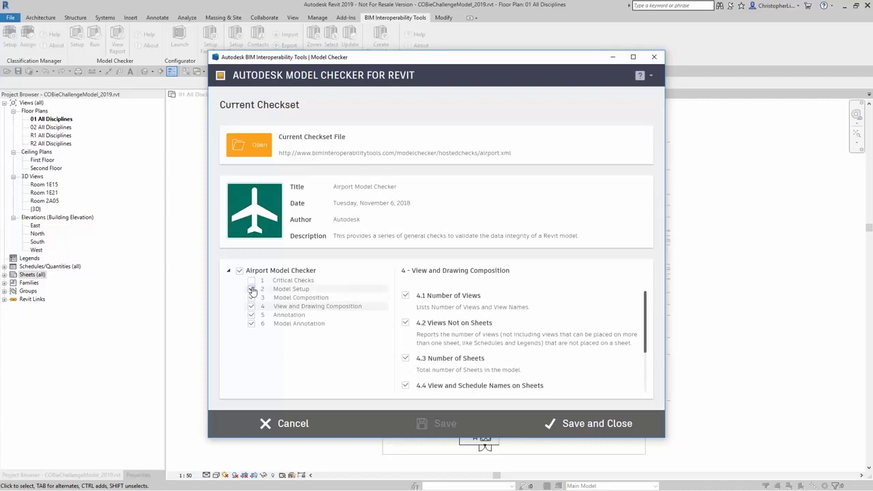
pyautogui.click(252, 289)
pyautogui.click(252, 298)
pyautogui.click(251, 315)
pyautogui.click(251, 323)
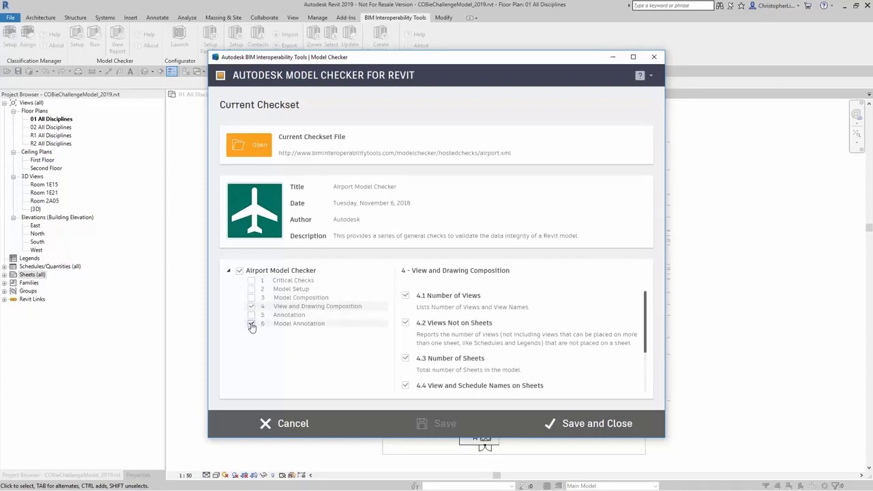
pyautogui.click(353, 285)
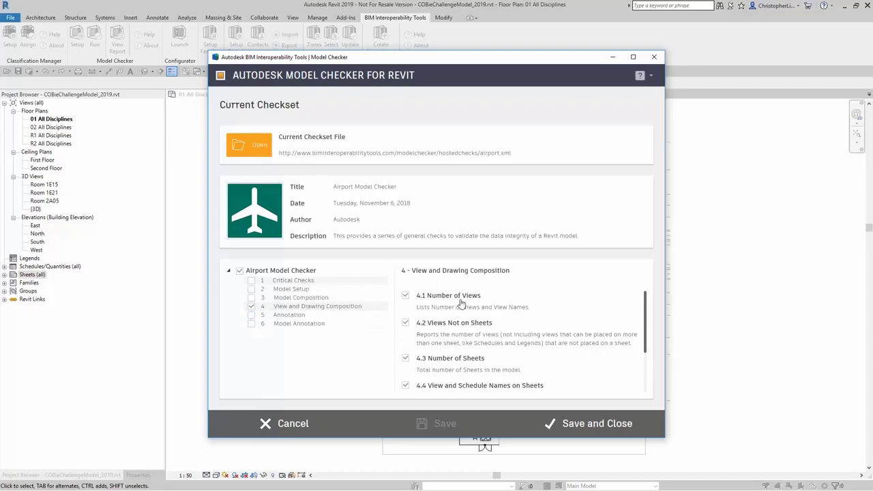
pyautogui.click(480, 352)
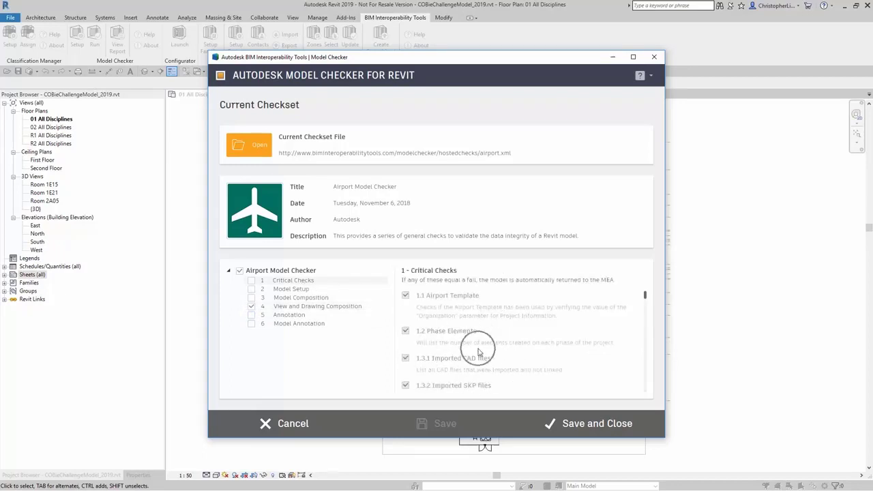
pyautogui.click(316, 309)
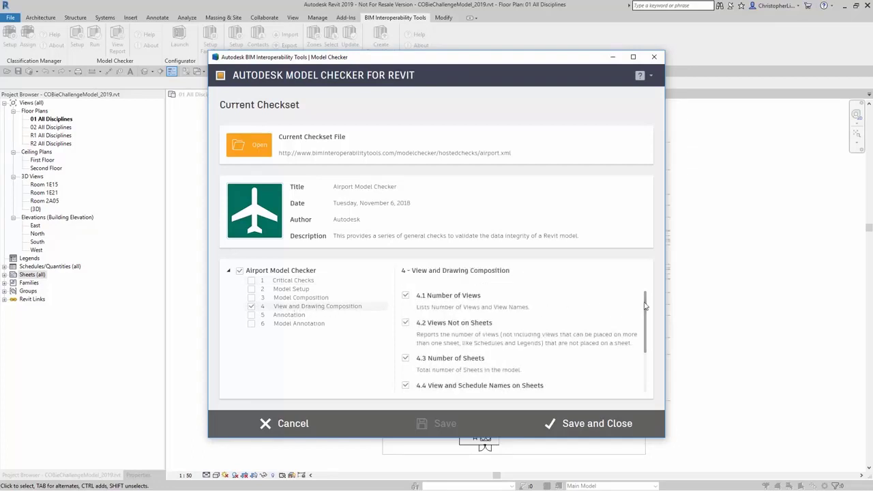
# Adjust the View and Drawing Composition check options and save the checkset.
pyautogui.moveTo(645, 307); pyautogui.dragTo(647, 347)
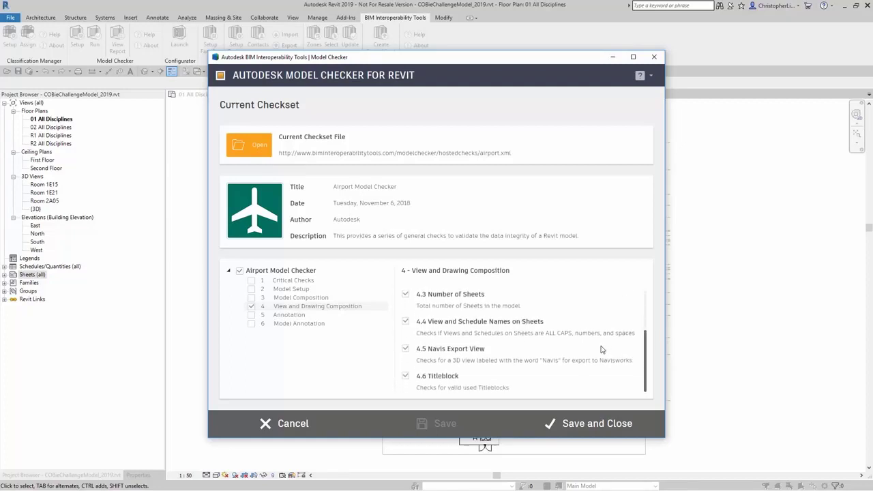
pyautogui.click(433, 329)
pyautogui.click(433, 330)
pyautogui.click(434, 332)
pyautogui.click(433, 332)
pyautogui.click(449, 307)
pyautogui.click(449, 307)
pyautogui.click(449, 308)
pyautogui.moveTo(646, 348); pyautogui.dragTo(647, 301)
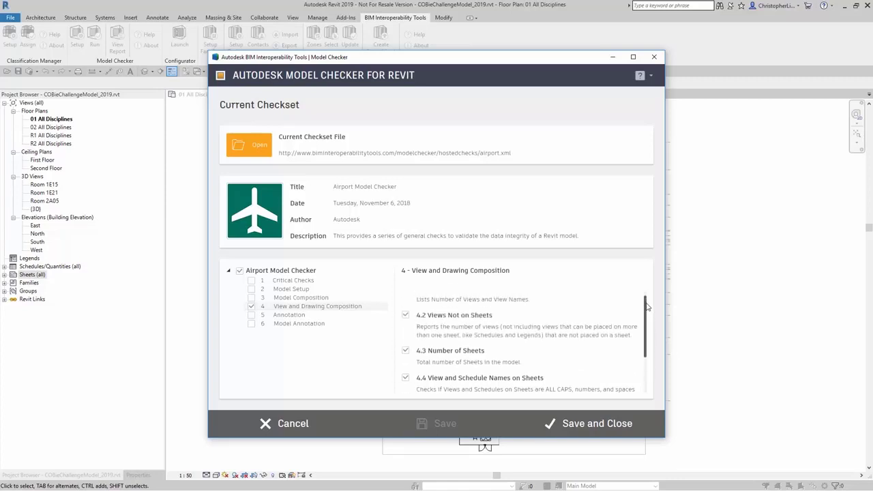
pyautogui.click(450, 331)
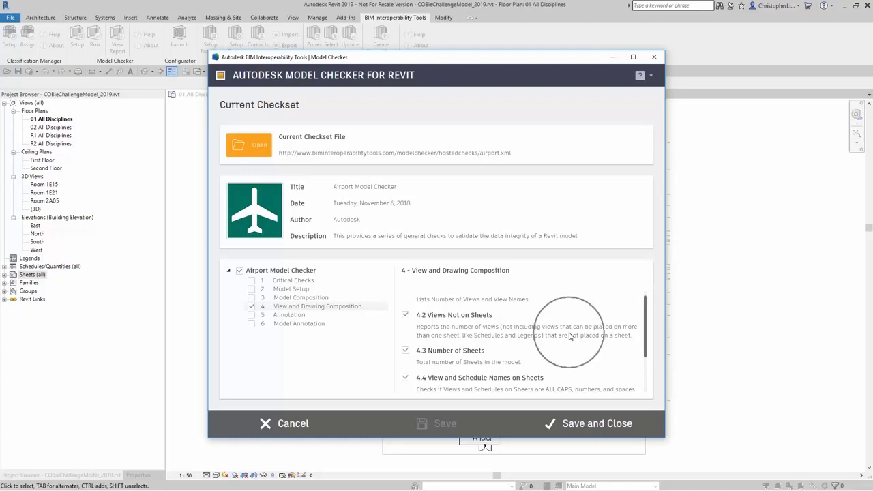
pyautogui.click(609, 424)
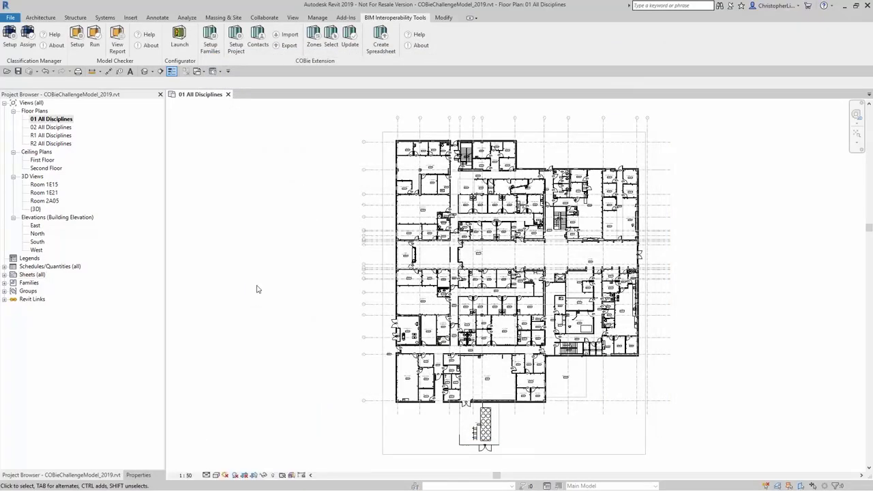
# Select only Model Composition and turn off the 3.1.1 and 3.1.2 Blank Mark checks.
pyautogui.click(81, 43)
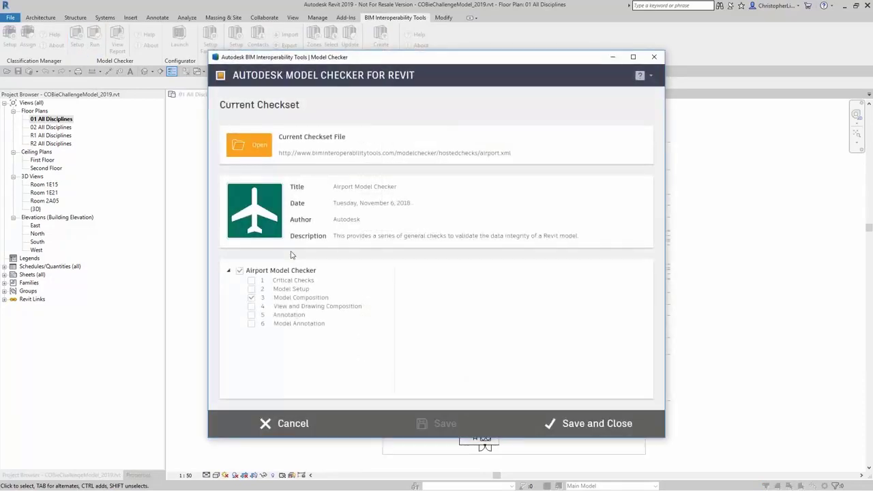
pyautogui.click(301, 299)
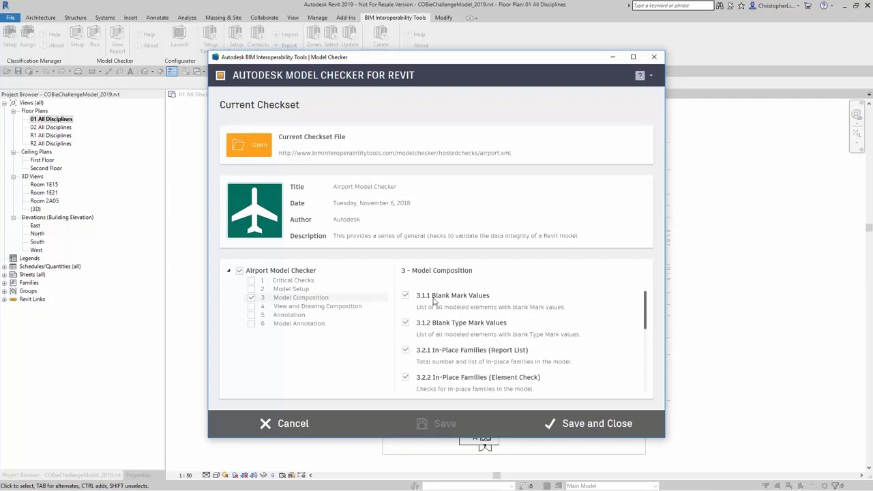
pyautogui.click(407, 296)
pyautogui.click(406, 324)
# Turn off the Model Groups and Detail Groups checks 3.4.1 through 3.4.4.
pyautogui.scroll(-1, 465, 318)
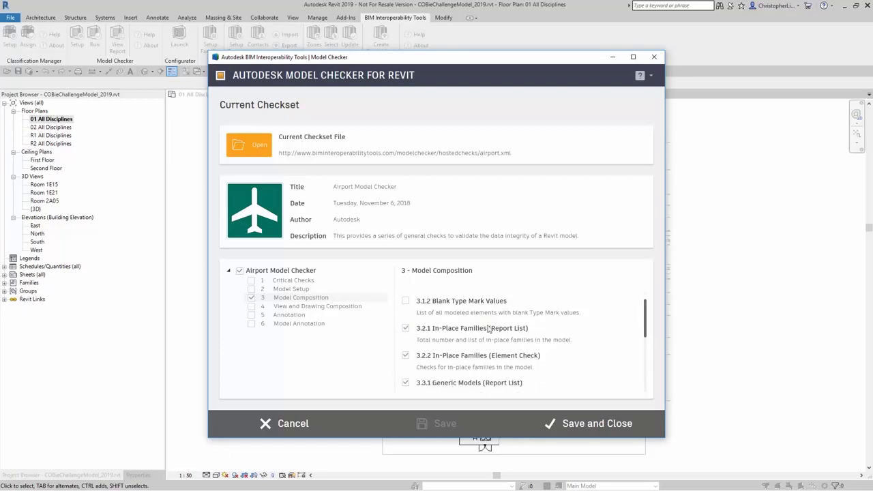
pyautogui.scroll(-3, 517, 334)
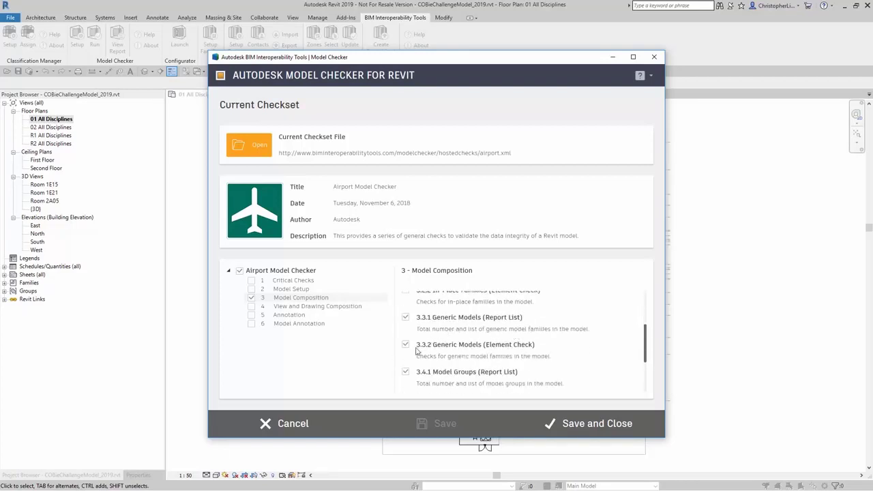
pyautogui.scroll(-1, 408, 360)
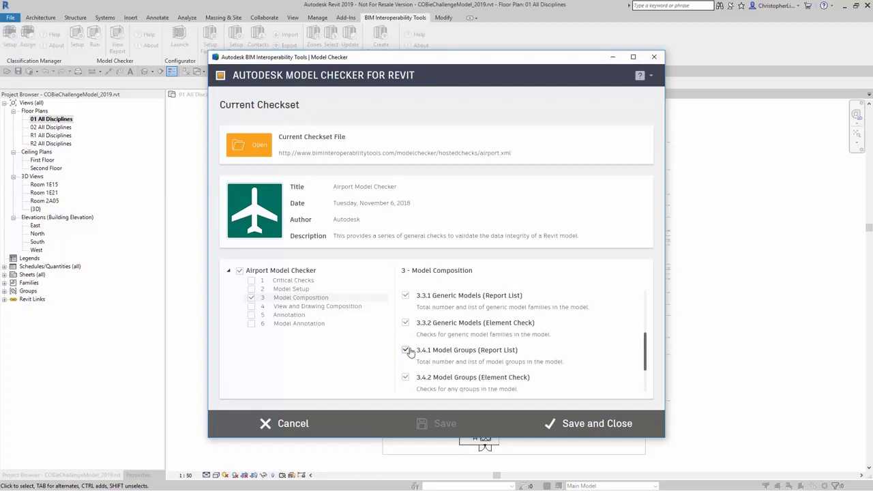
pyautogui.click(406, 350)
pyautogui.click(405, 377)
pyautogui.scroll(-1, 428, 370)
pyautogui.scroll(-2, 429, 370)
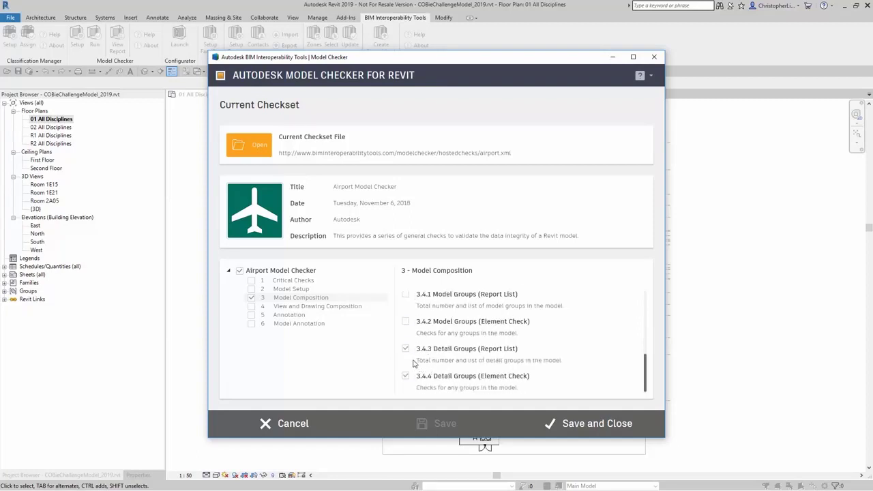
pyautogui.click(406, 349)
pyautogui.click(406, 376)
# Save the Model Composition-only checkset and close the setup.
pyautogui.scroll(10, 421, 369)
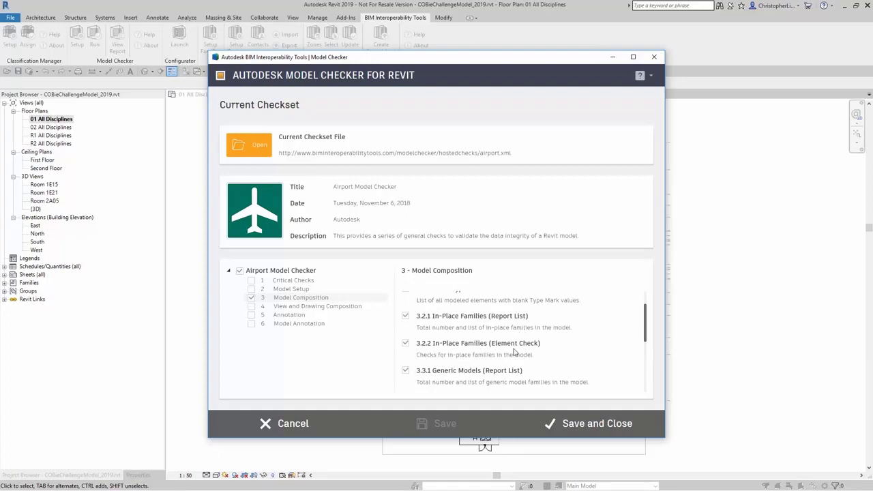
pyautogui.scroll(-1, 515, 352)
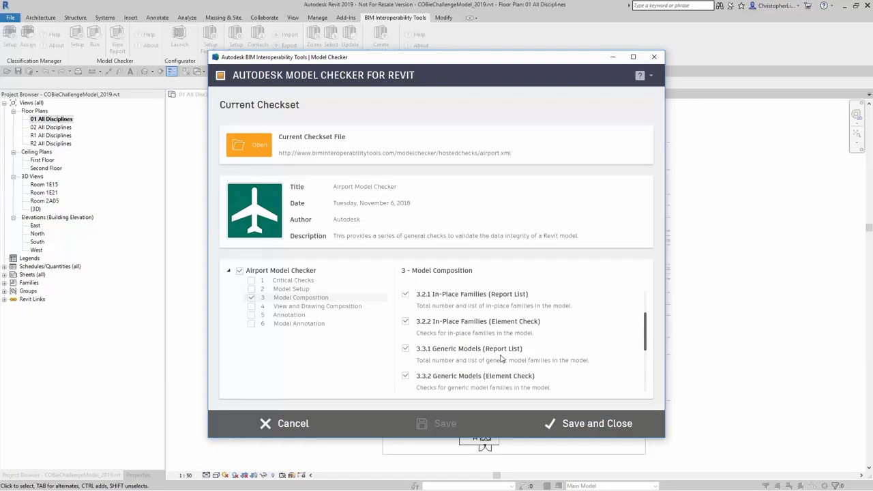
pyautogui.scroll(-1, 466, 379)
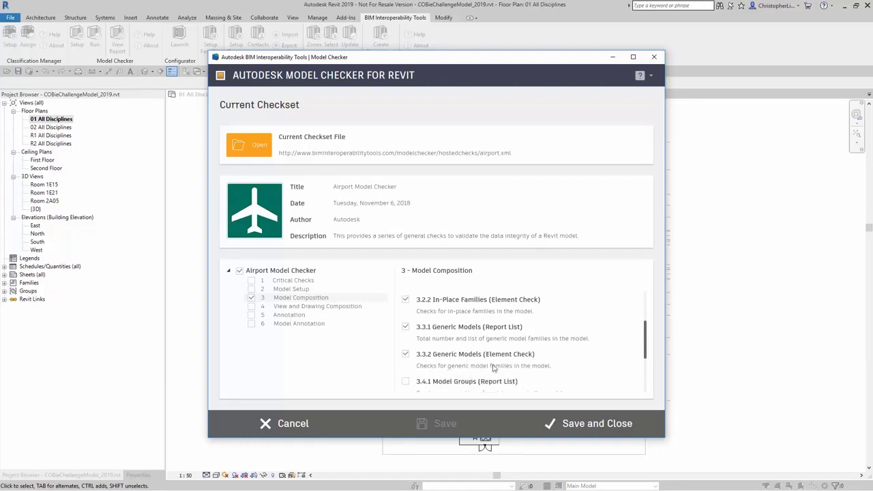
pyautogui.scroll(2, 494, 369)
pyautogui.scroll(-2, 494, 368)
pyautogui.scroll(1, 494, 368)
pyautogui.scroll(2, 494, 368)
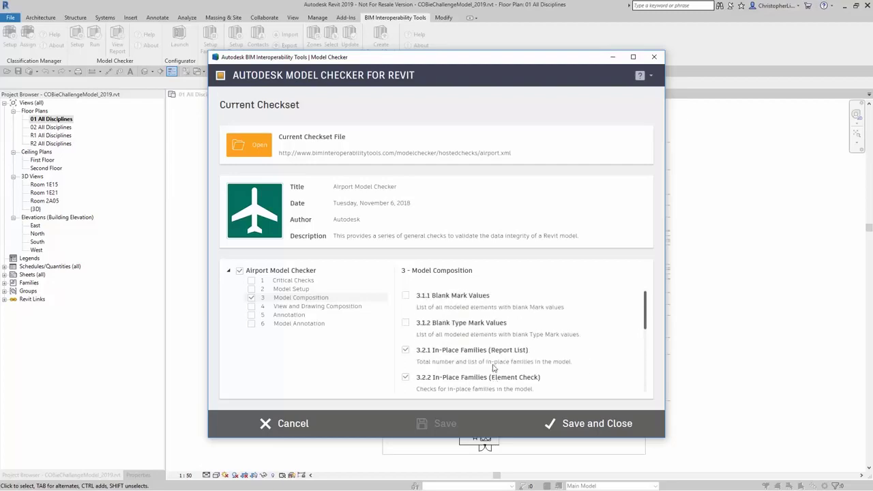
pyautogui.click(568, 424)
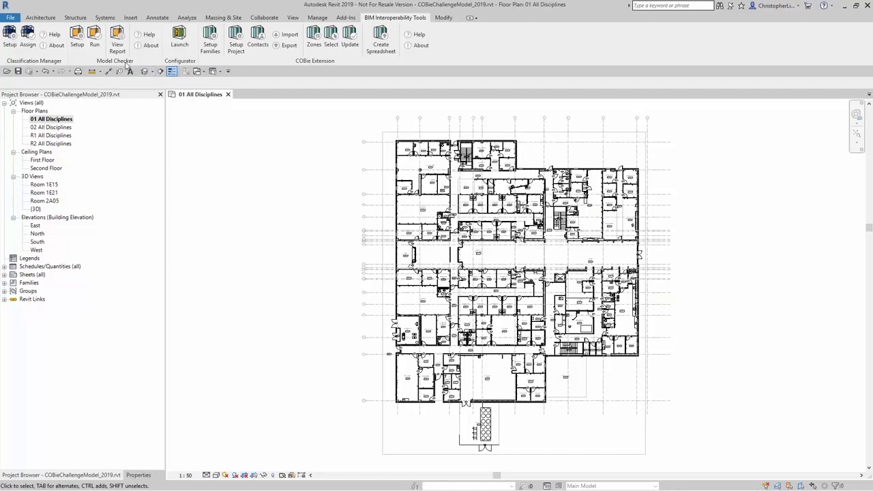
# Run the Model Checker report on COBieChallengeModel_2019.rvt, producing a 50% score.
pyautogui.click(95, 41)
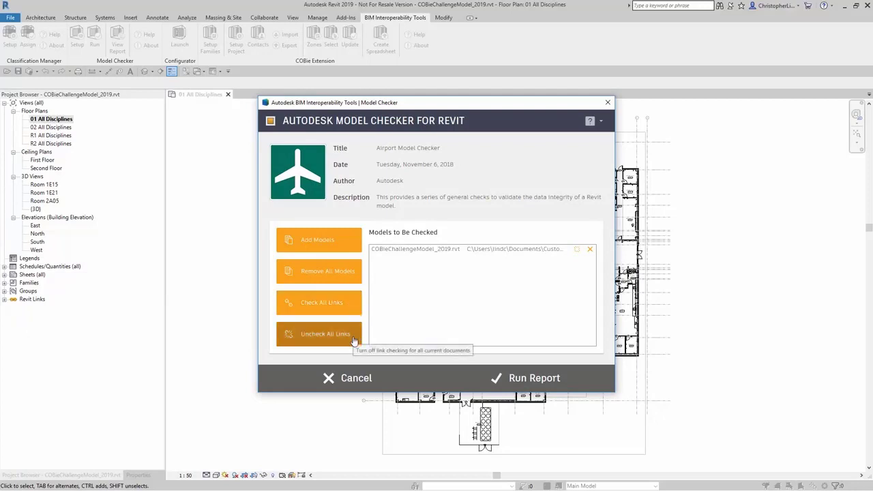
pyautogui.click(540, 385)
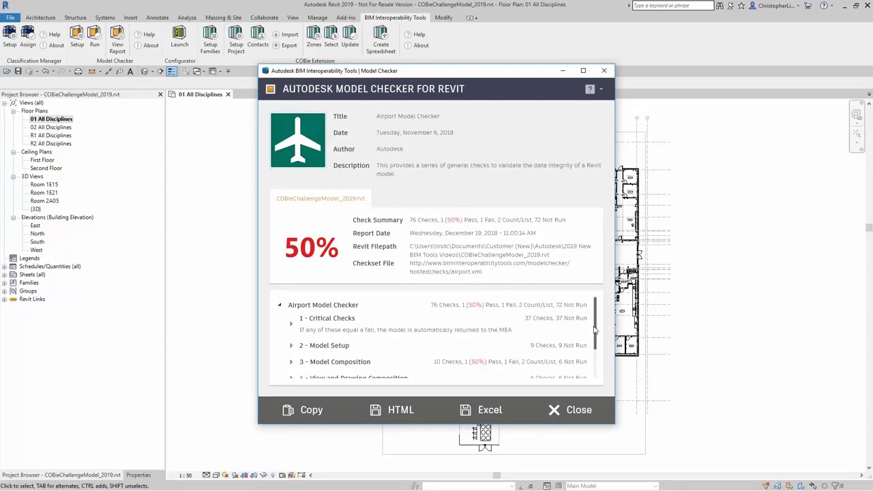
# Scroll the 50% report results down to the 3 - Model Composition section.
pyautogui.moveTo(595, 330)
pyautogui.mouseDown()
pyautogui.moveTo(595, 340)
pyautogui.moveTo(595, 327)
pyautogui.mouseUp()
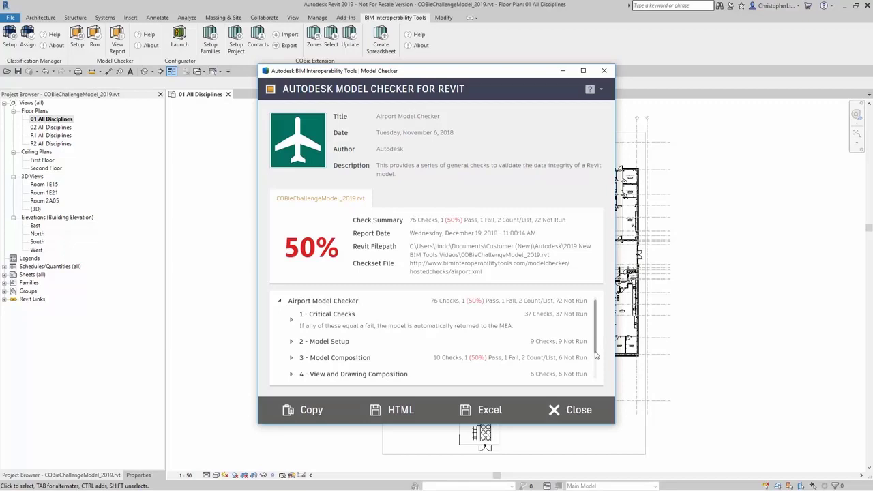
pyautogui.moveTo(596, 348)
pyautogui.mouseDown()
pyautogui.moveTo(595, 373)
pyautogui.moveTo(595, 362)
pyautogui.mouseUp()
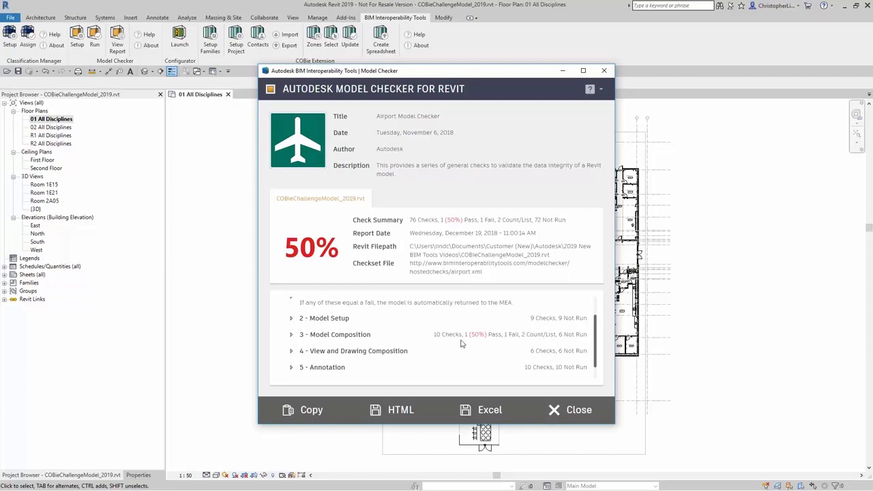
# Expand the Model Composition results and scroll through its checks.
pyautogui.click(296, 337)
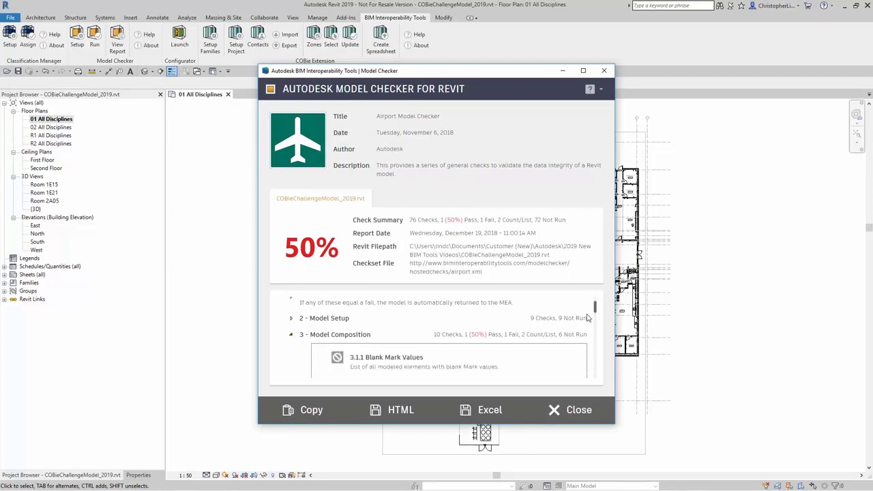
pyautogui.scroll(-5, 591, 326)
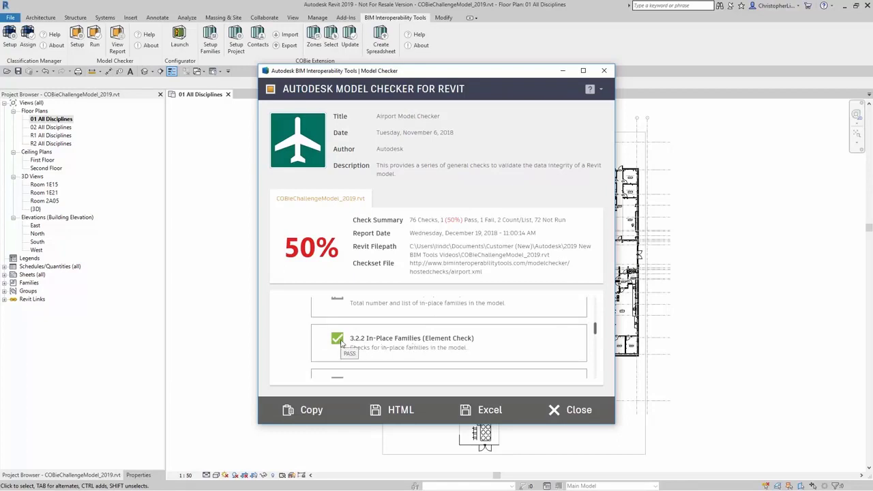
pyautogui.scroll(-1, 315, 338)
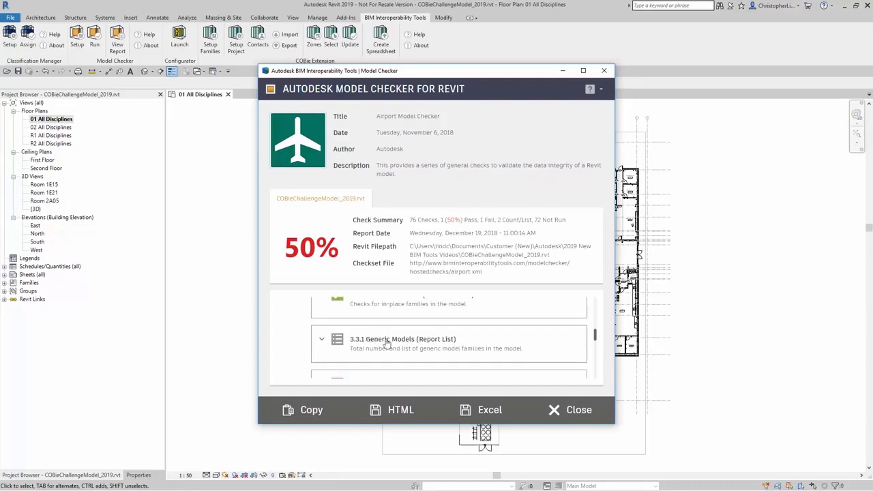
pyautogui.scroll(1, 319, 340)
pyautogui.scroll(1, 319, 340)
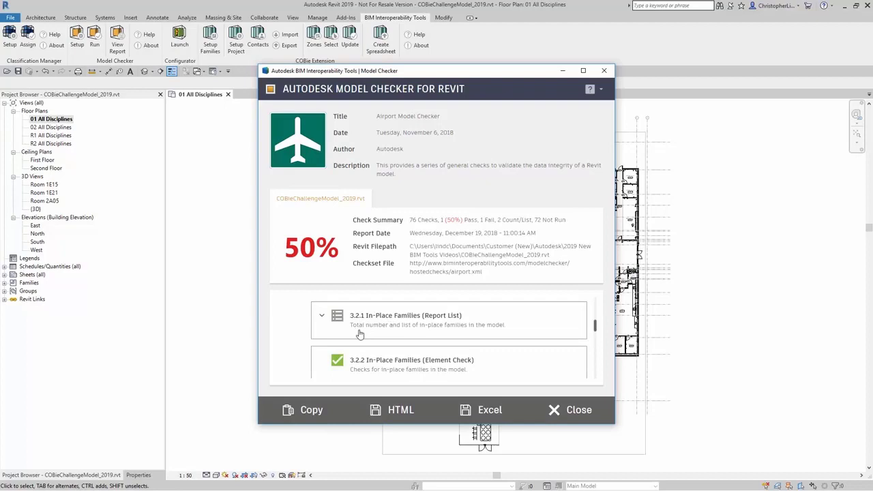
# Expand and collapse the 3.2.1 In-Place Families and 3.3.1 result lists.
pyautogui.click(431, 322)
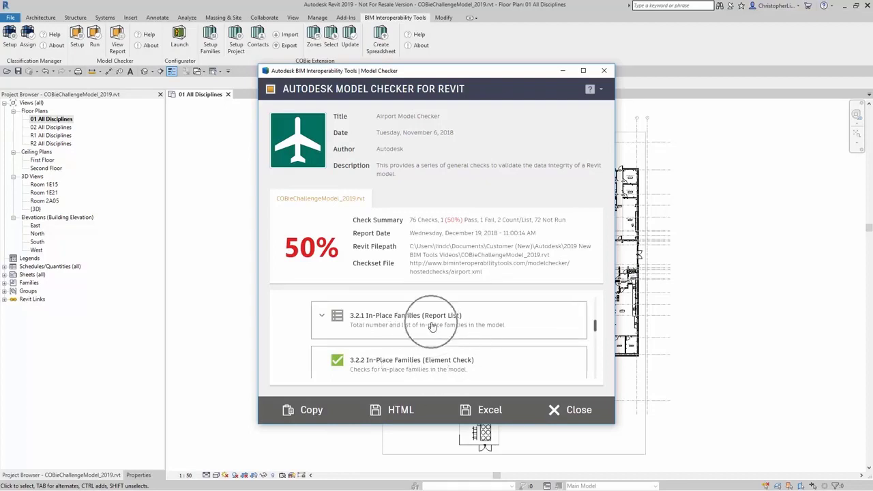
pyautogui.click(321, 317)
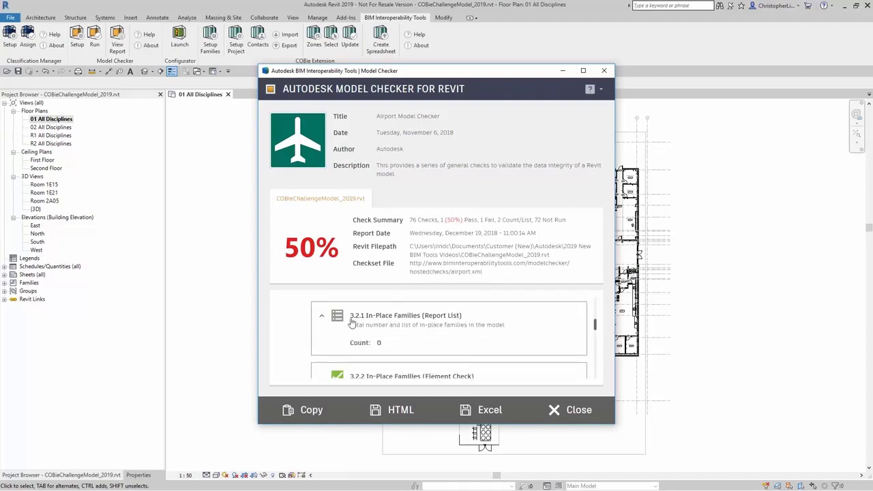
pyautogui.click(379, 350)
pyautogui.click(322, 318)
pyautogui.scroll(-1, 309, 345)
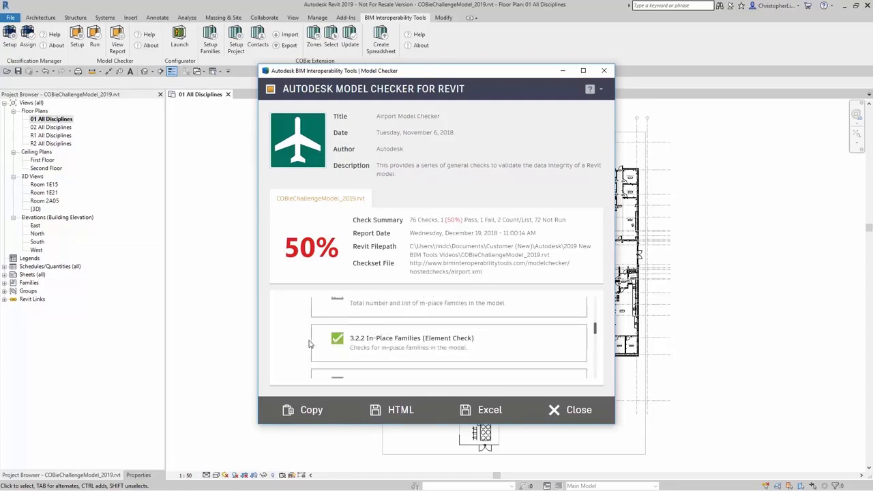
pyautogui.scroll(-1, 294, 340)
pyautogui.scroll(-1, 295, 340)
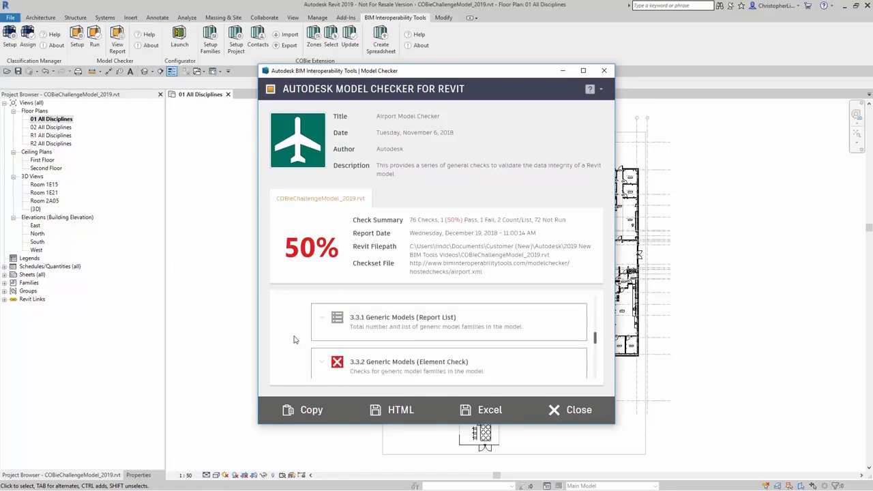
pyautogui.click(375, 368)
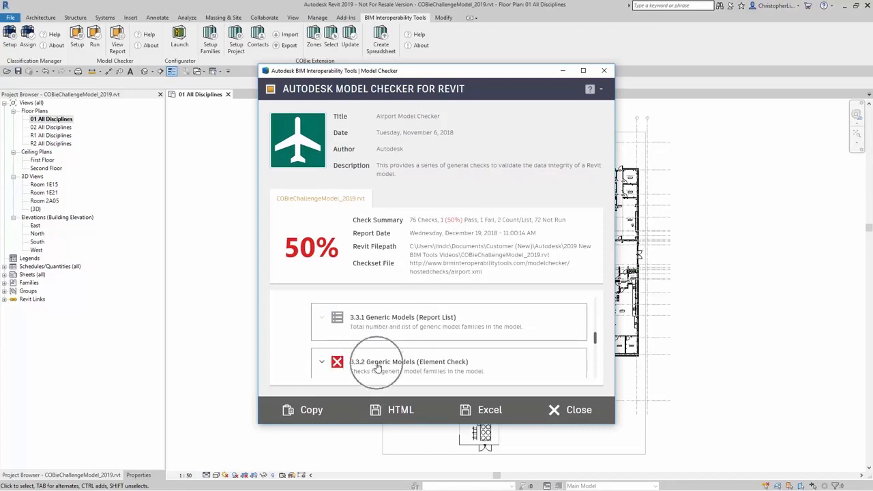
pyautogui.click(430, 373)
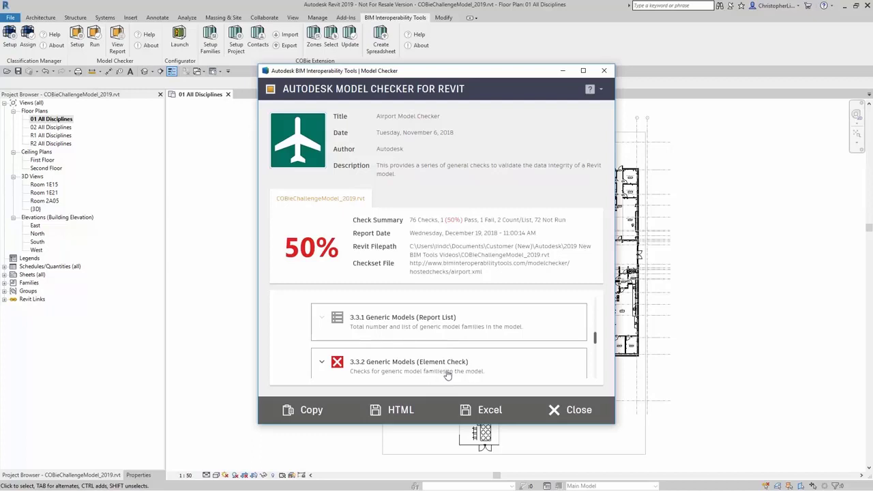
# Expand the failed 3.3.2 Generic Models element check listing the three flagged families.
pyautogui.click(325, 365)
pyautogui.scroll(-4, 288, 355)
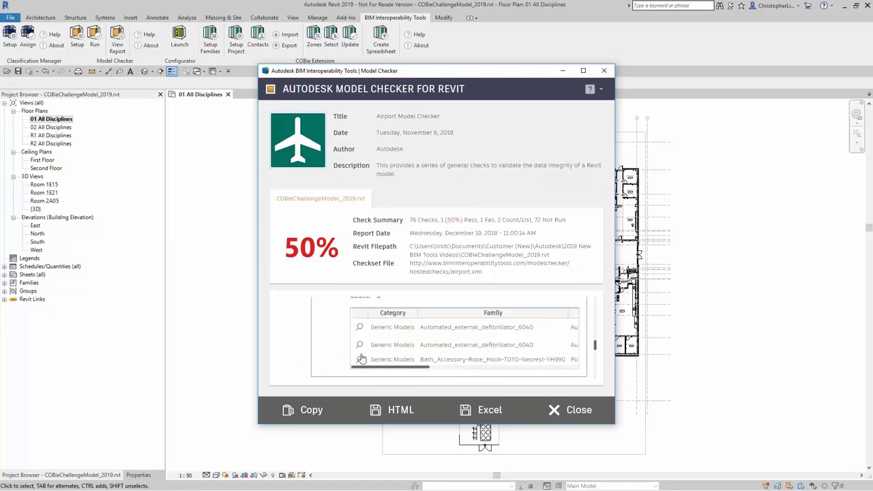
pyautogui.scroll(3, 298, 346)
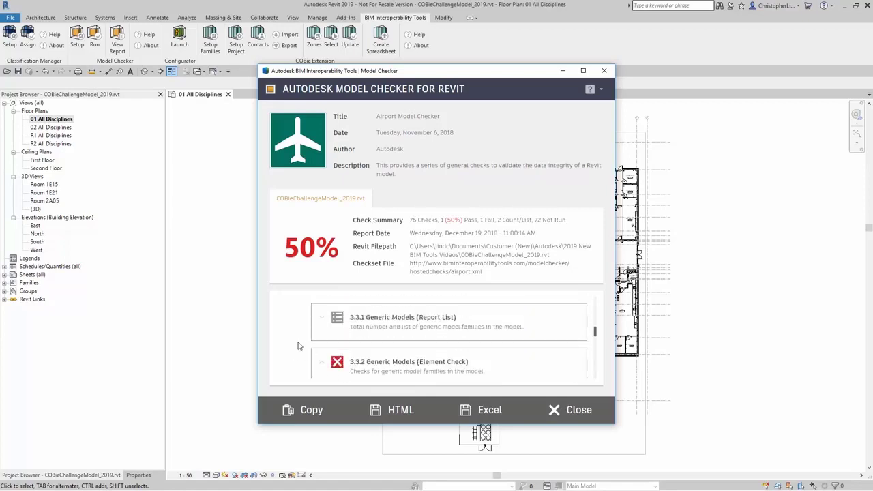
pyautogui.click(325, 319)
pyautogui.scroll(-1, 298, 330)
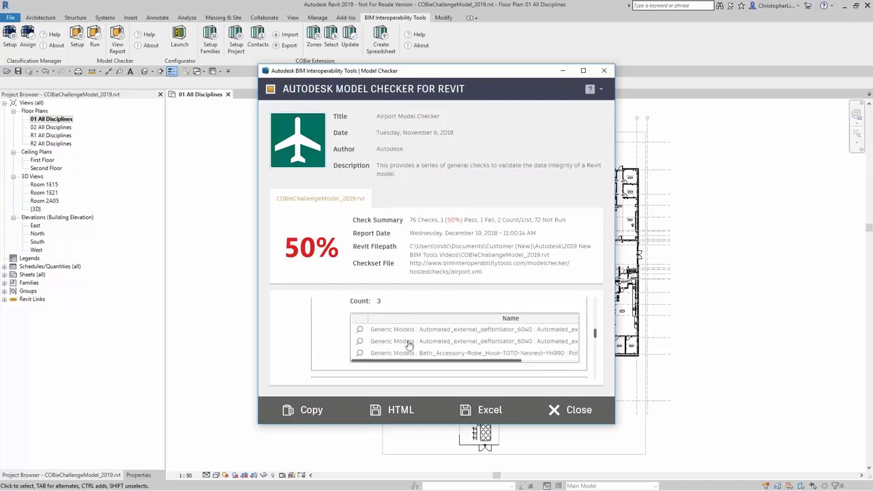
pyautogui.scroll(1, 328, 333)
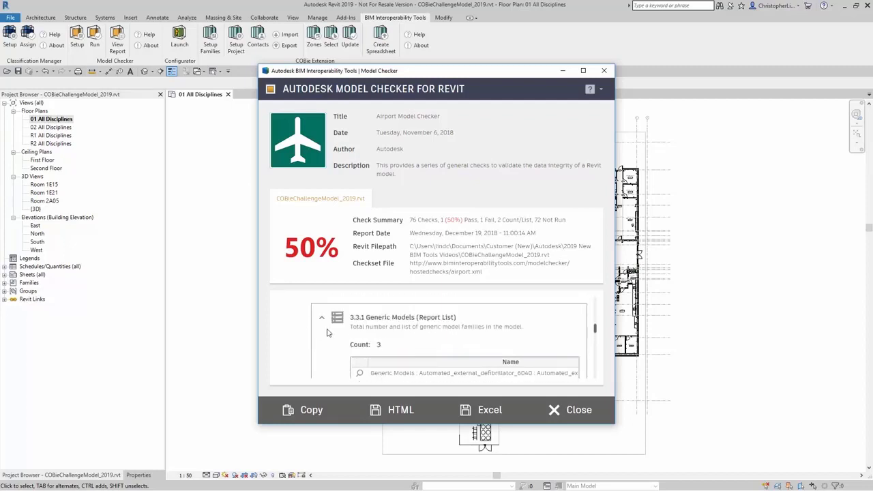
pyautogui.click(322, 318)
pyautogui.scroll(-1, 294, 326)
pyautogui.scroll(-3, 294, 326)
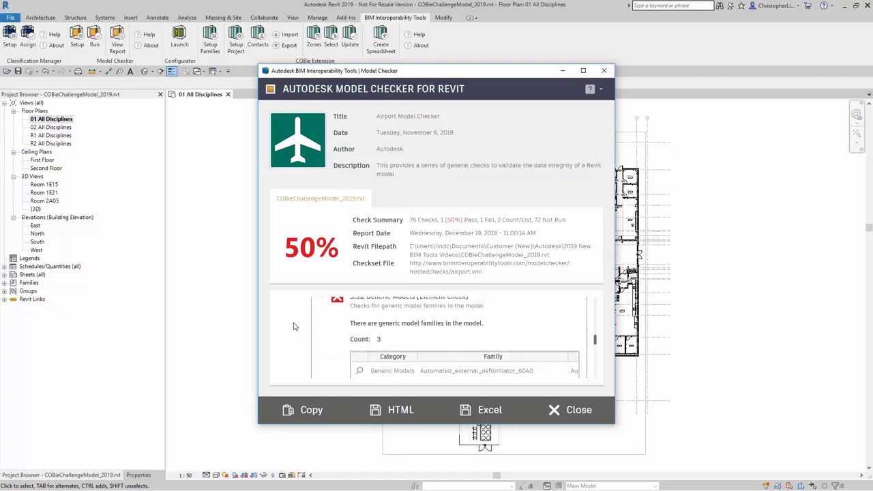
pyautogui.click(360, 328)
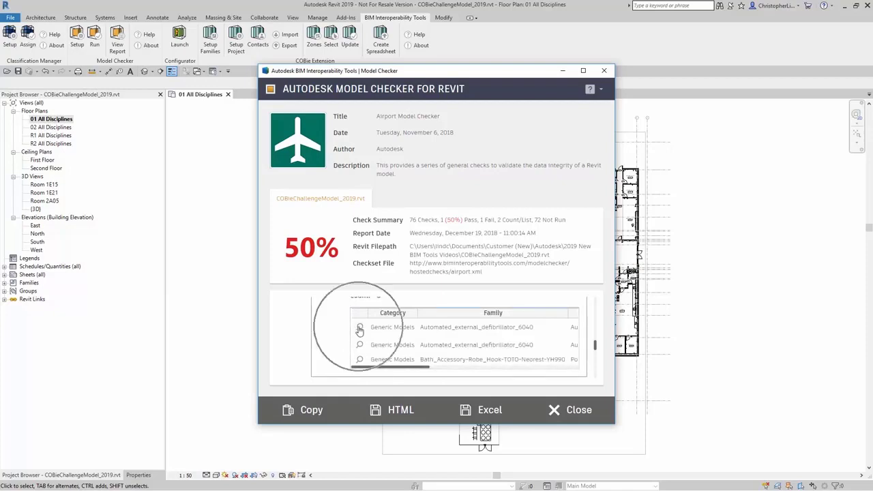
# Zoom to Automated_external_defibrillator_6040 and display its properties (Defibrillator- 02, space 1D09).
pyautogui.click(360, 329)
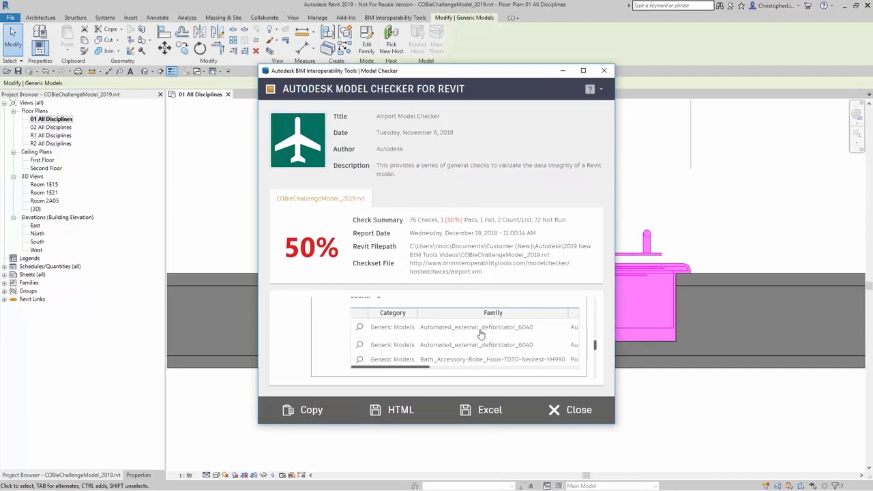
pyautogui.click(718, 232)
pyautogui.moveTo(511, 74); pyautogui.dragTo(360, 66)
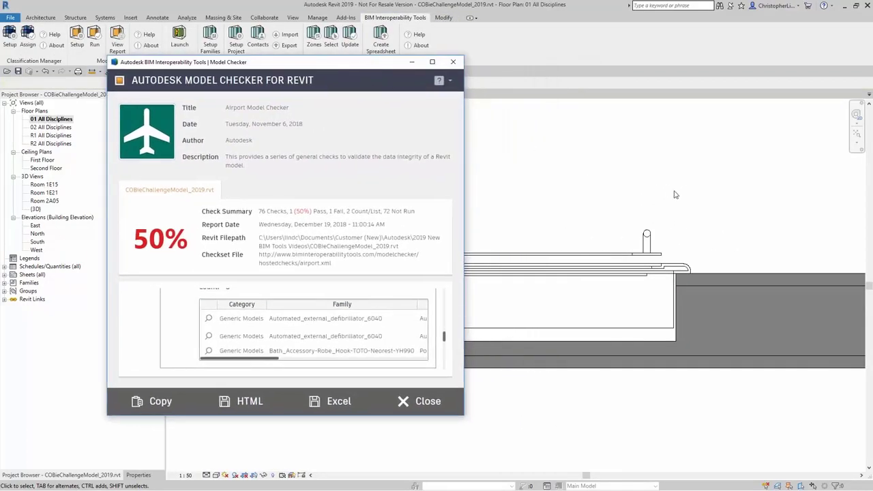
pyautogui.click(639, 273)
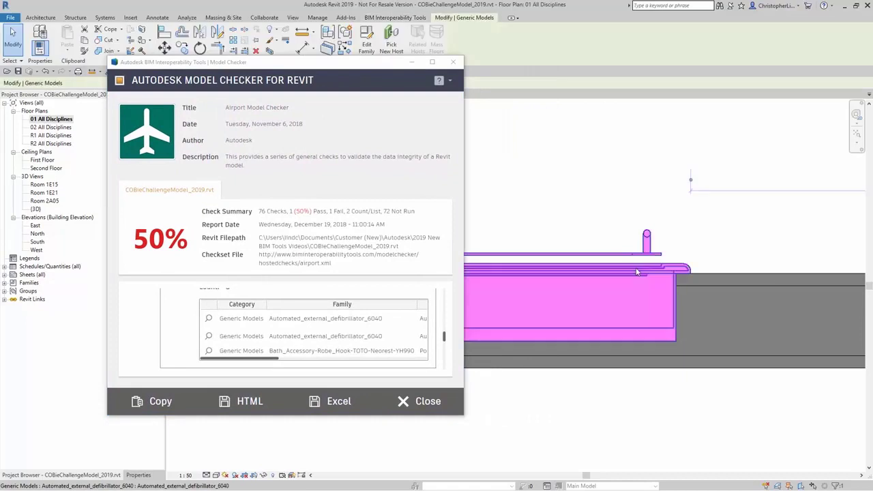
pyautogui.click(138, 475)
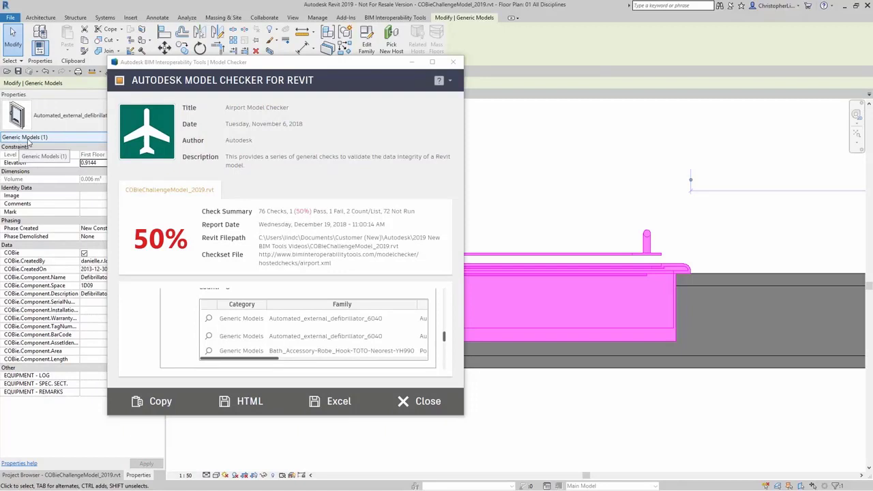
pyautogui.moveTo(320, 69); pyautogui.dragTo(509, 81)
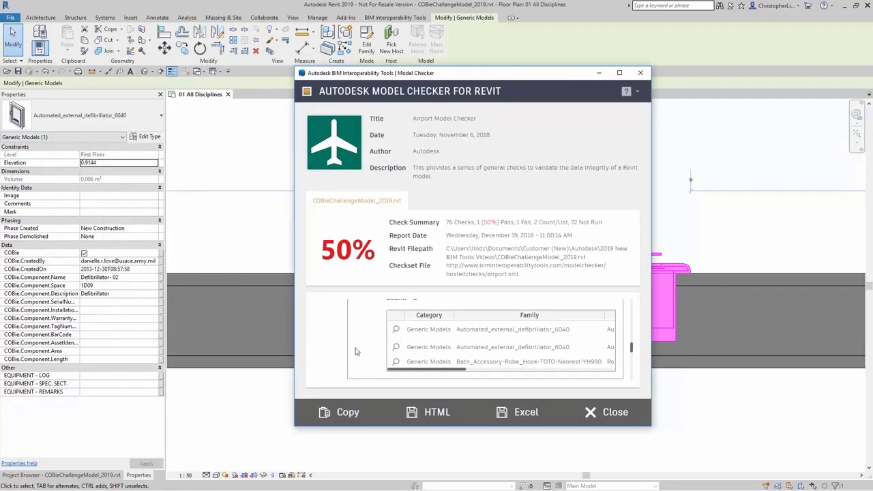
# Collapse the 3.3.2 Generic Models element check and scroll back to the summary.
pyautogui.scroll(1, 355, 352)
pyautogui.scroll(1, 355, 351)
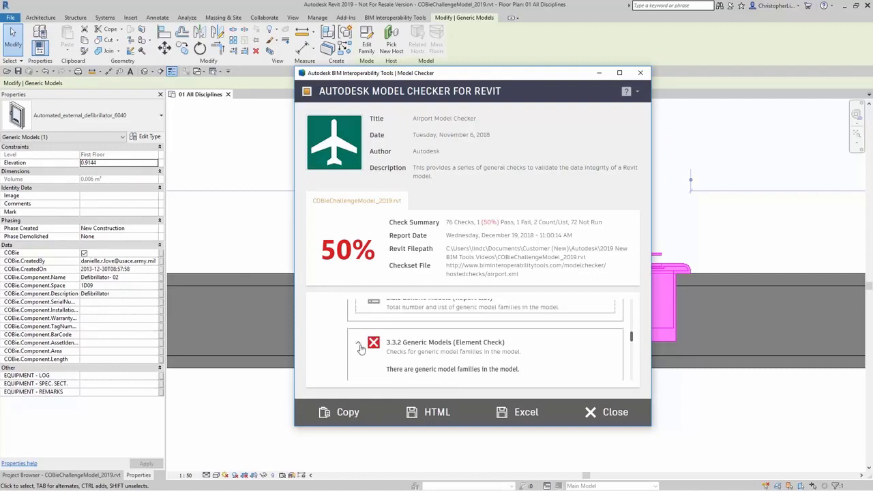
pyautogui.click(354, 344)
pyautogui.scroll(1, 345, 349)
pyautogui.scroll(1, 353, 351)
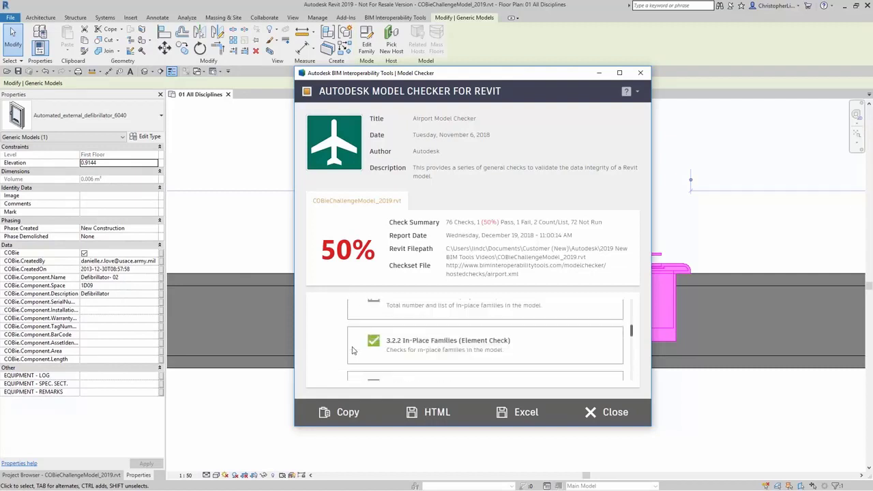
pyautogui.scroll(1, 353, 349)
pyautogui.scroll(-3, 354, 349)
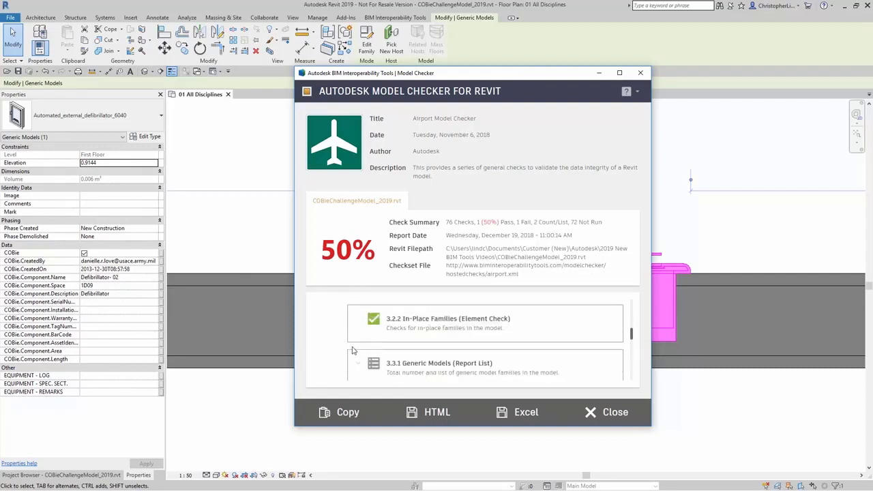
# Export the Model Checker report to HTML and Excel.
pyautogui.click(441, 411)
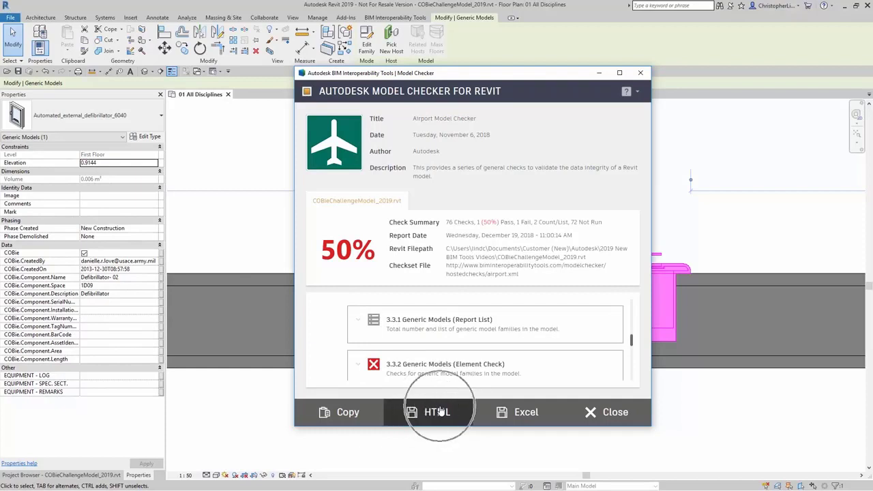
pyautogui.click(520, 413)
pyautogui.click(521, 415)
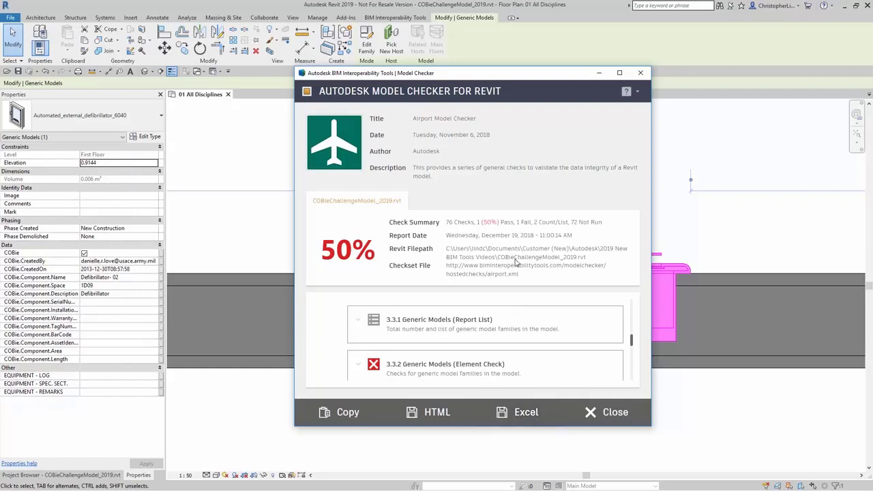
# Close the Model Checker report, deselect the defibrillator, and reopen the report.
pyautogui.click(602, 419)
pyautogui.click(388, 170)
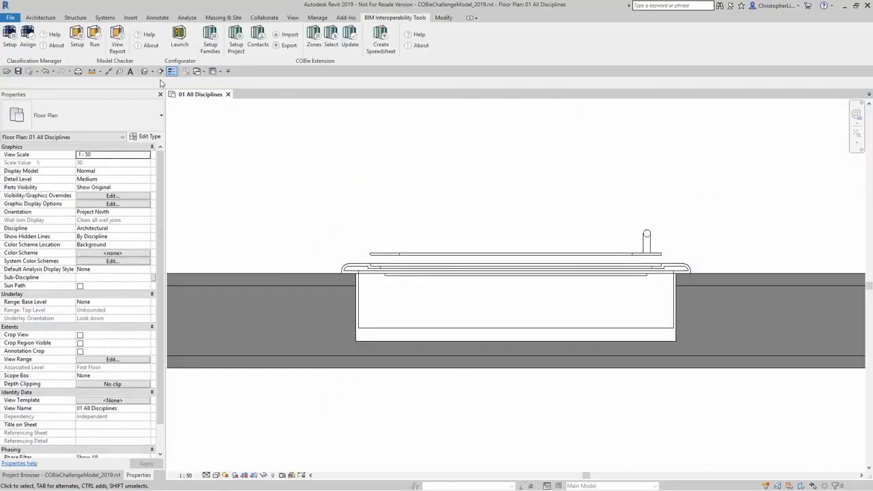
pyautogui.click(117, 53)
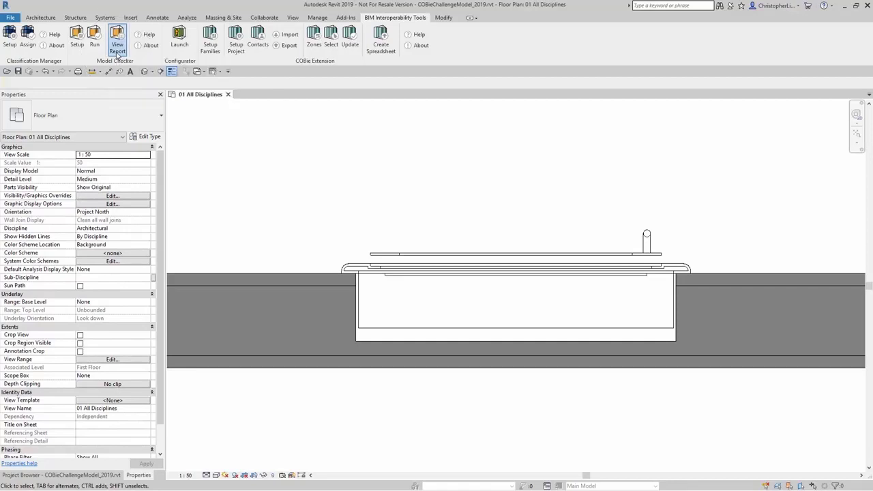